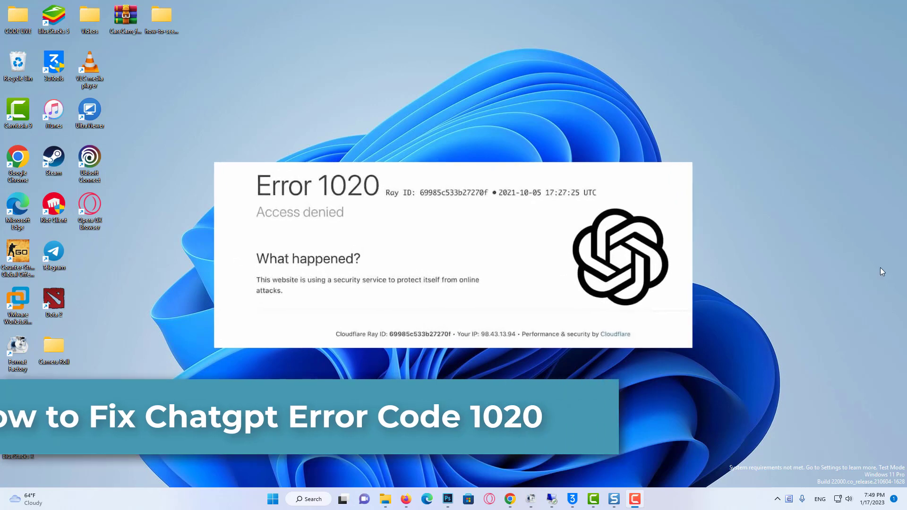
# Launch Chrome from its desktop shortcut and open the three-dot main menu.
pyautogui.doubleClick(17, 165)
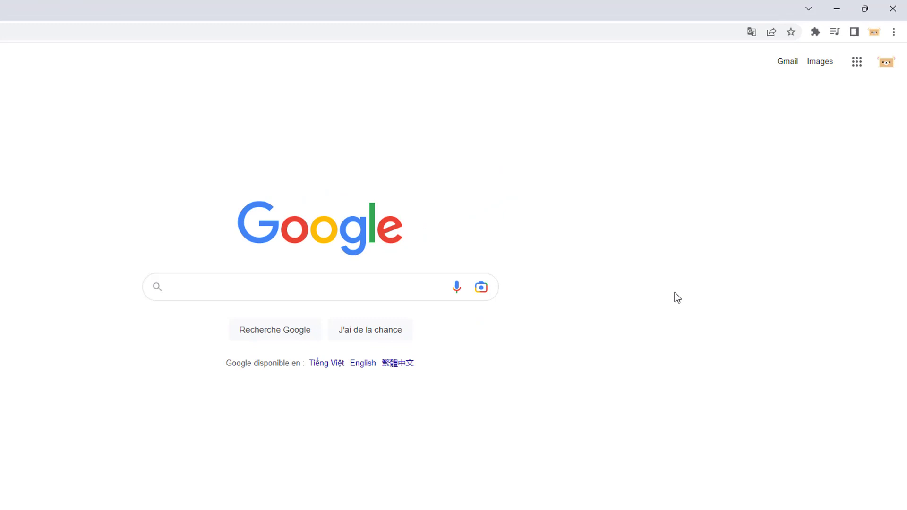
pyautogui.click(888, 52)
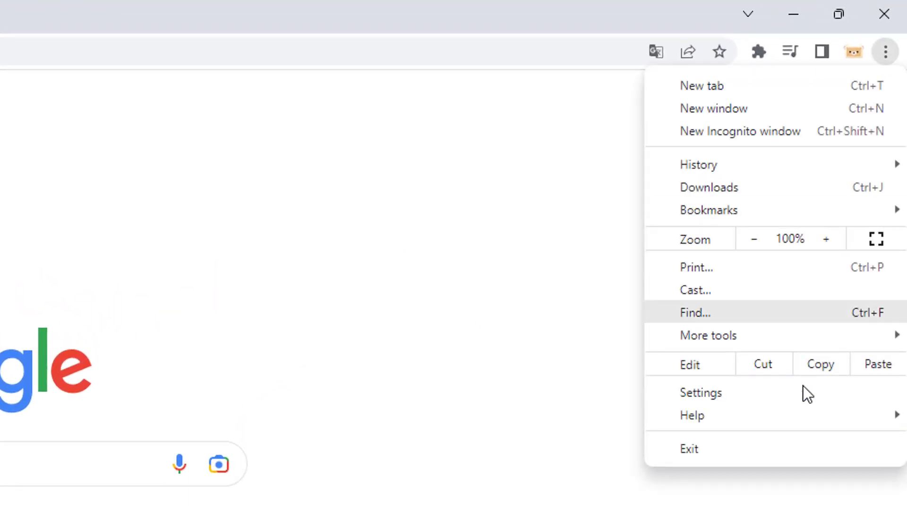
# Go through Settings, Privacy and security, and Cookies and other site data to the All sites list.
pyautogui.click(734, 393)
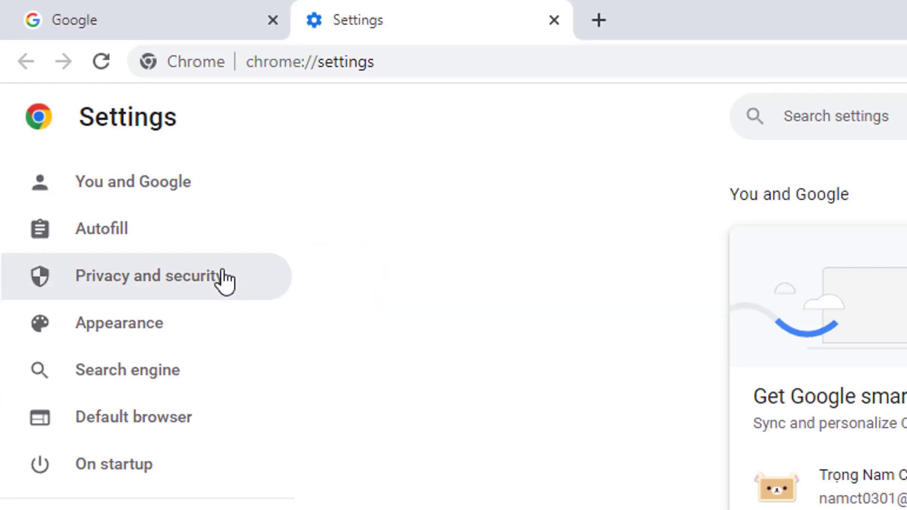
pyautogui.click(224, 277)
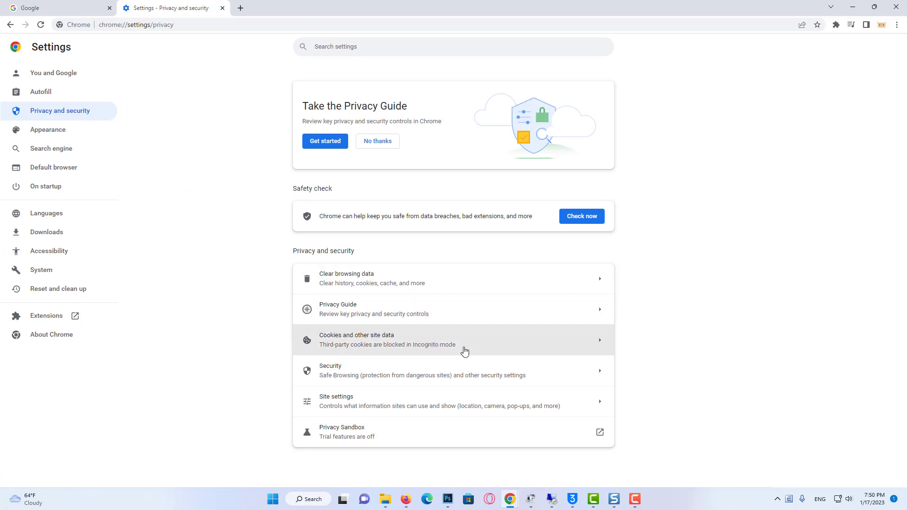
pyautogui.click(464, 350)
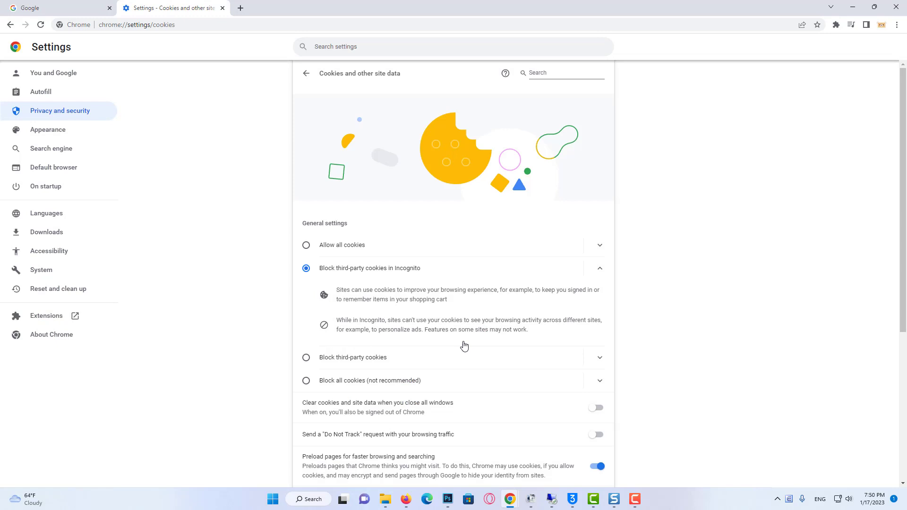
pyautogui.scroll(-1, 465, 342)
pyautogui.scroll(-5, 464, 342)
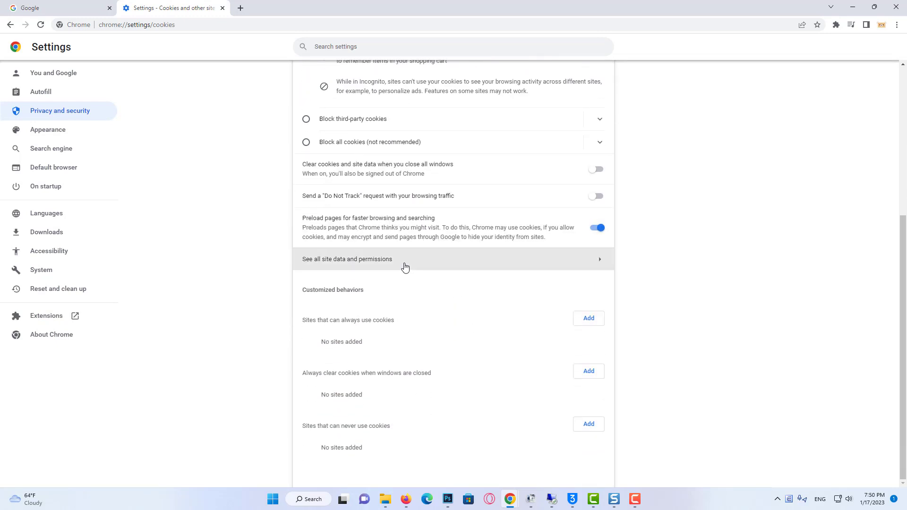
pyautogui.click(405, 266)
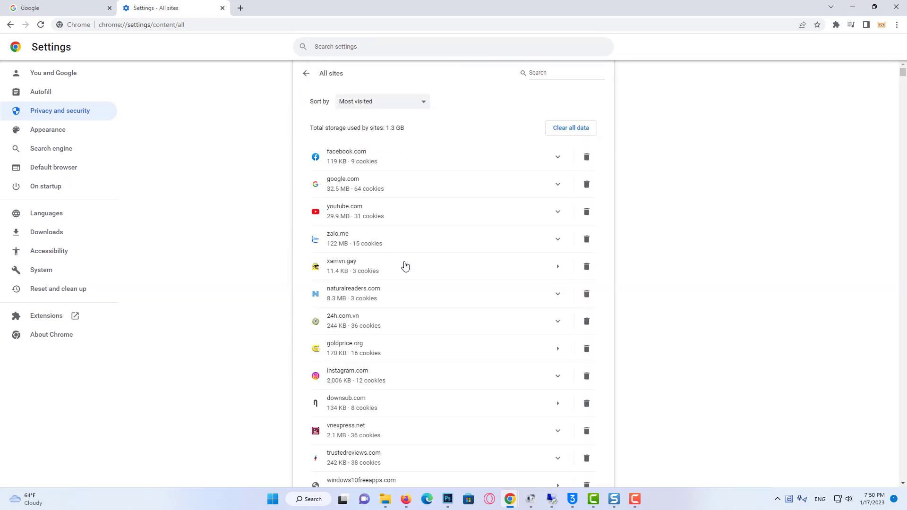
# Filter the site list by 'opena' and clear openai.com's stored data and cookies.
pyautogui.click(550, 73)
pyautogui.write('o')
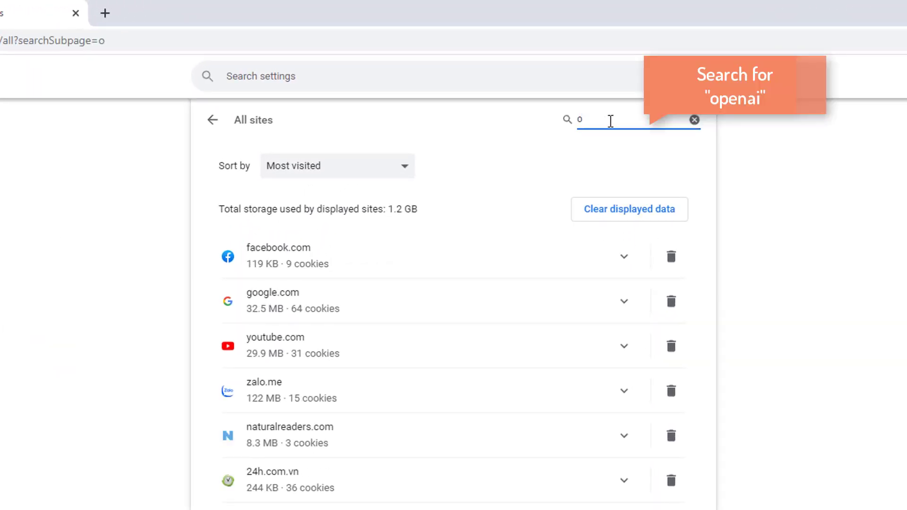
pyautogui.write('p')
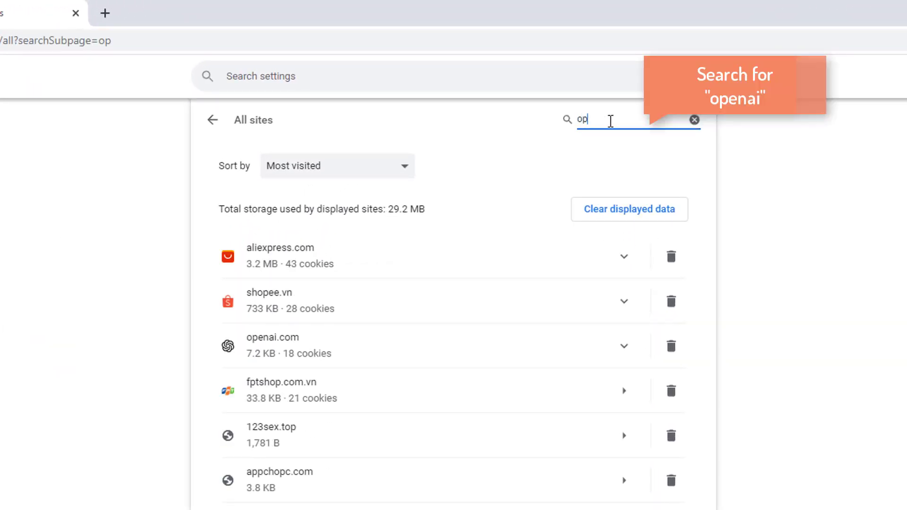
pyautogui.write('enai')
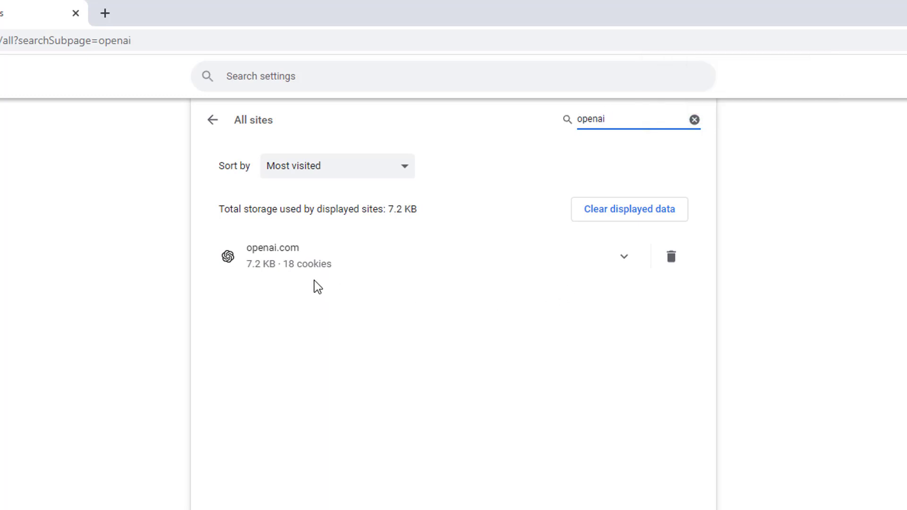
pyautogui.click(671, 257)
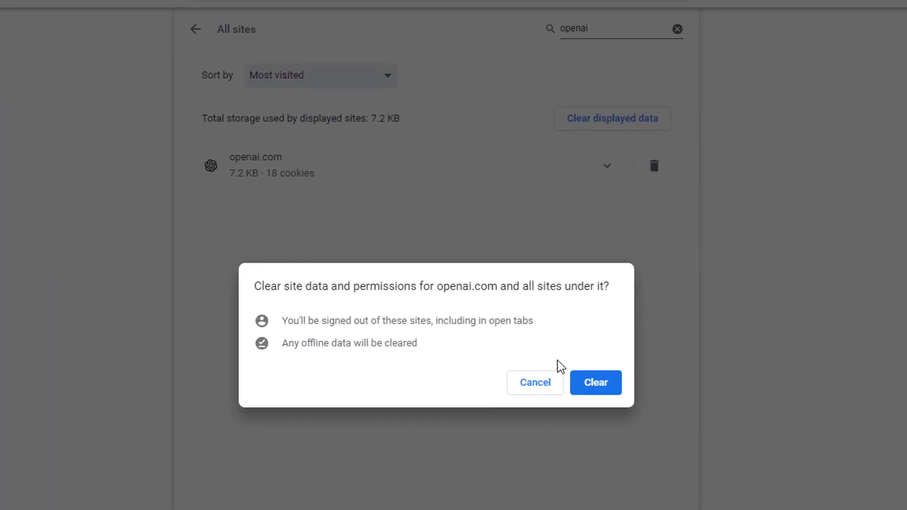
pyautogui.click(596, 384)
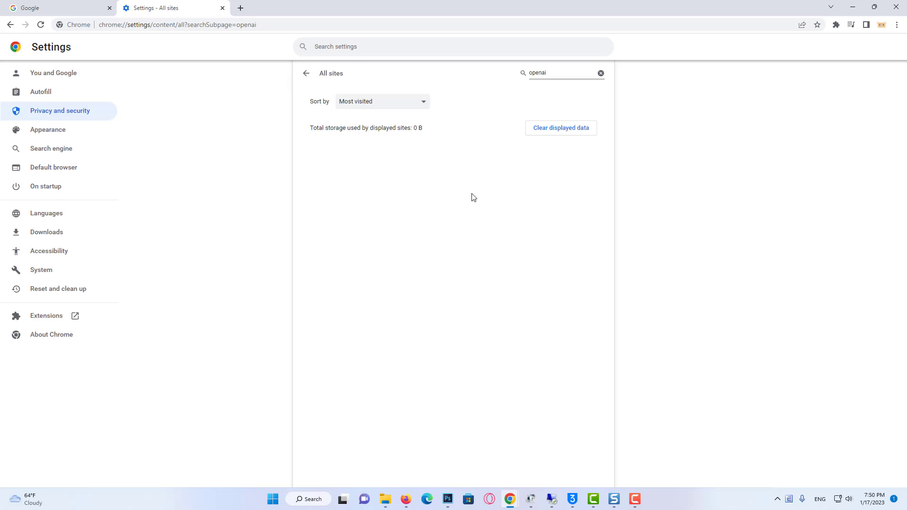
# Switch off the vidIQ, Natural Reader and Video Downloader PLUS extensions on the Extensions page.
pyautogui.click(58, 320)
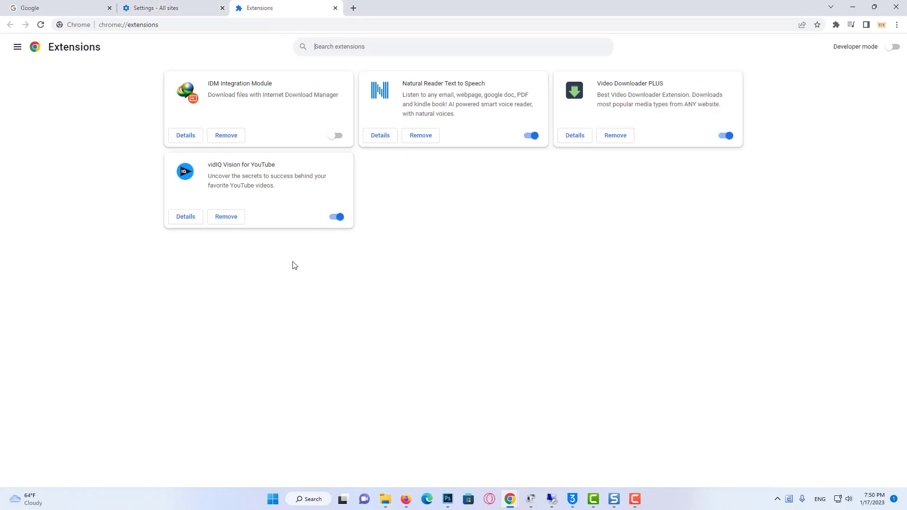
pyautogui.click(337, 216)
pyautogui.click(533, 136)
pyautogui.click(726, 137)
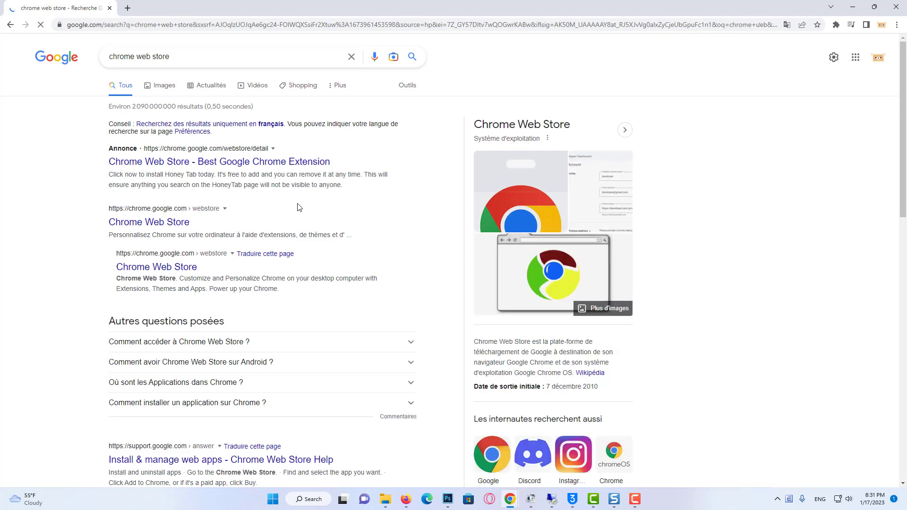
# Open the Chrome Web Store, search it for 'vpn', and open the Touch VPN listing.
pyautogui.click(174, 224)
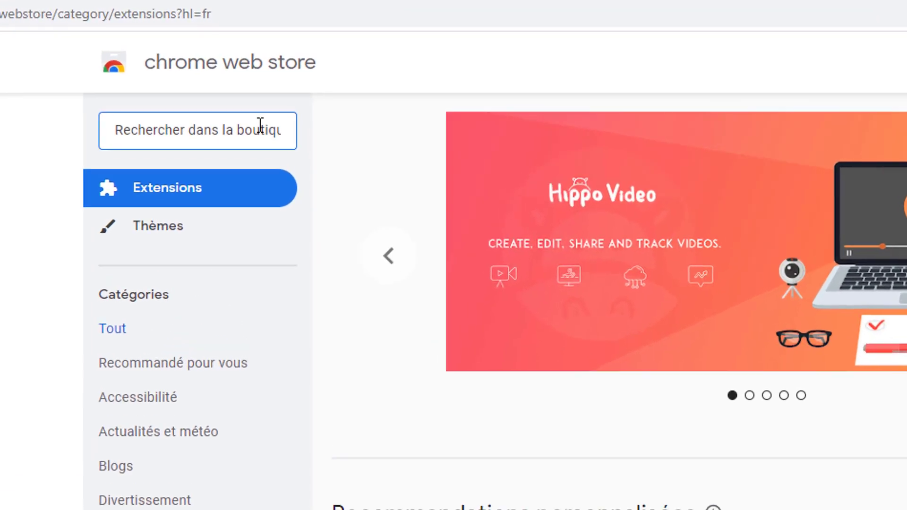
pyautogui.click(258, 81)
pyautogui.write('vpn')
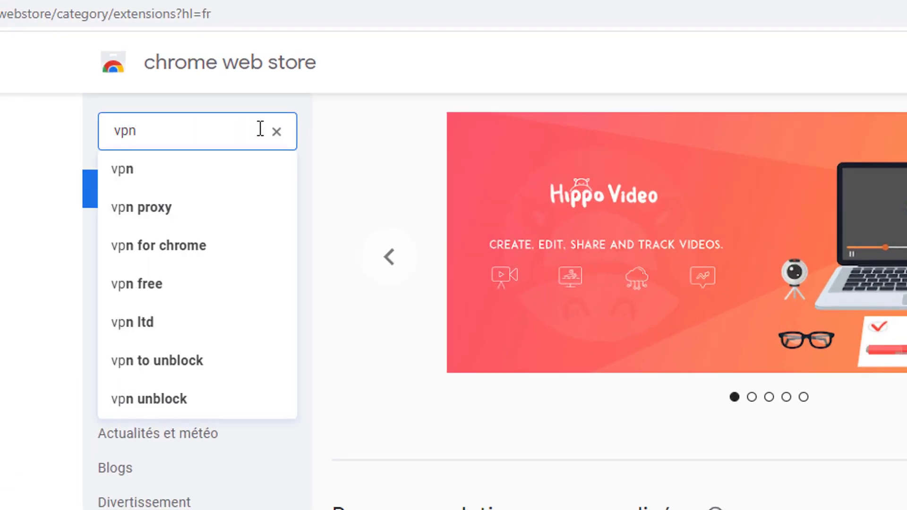
pyautogui.press('Return')
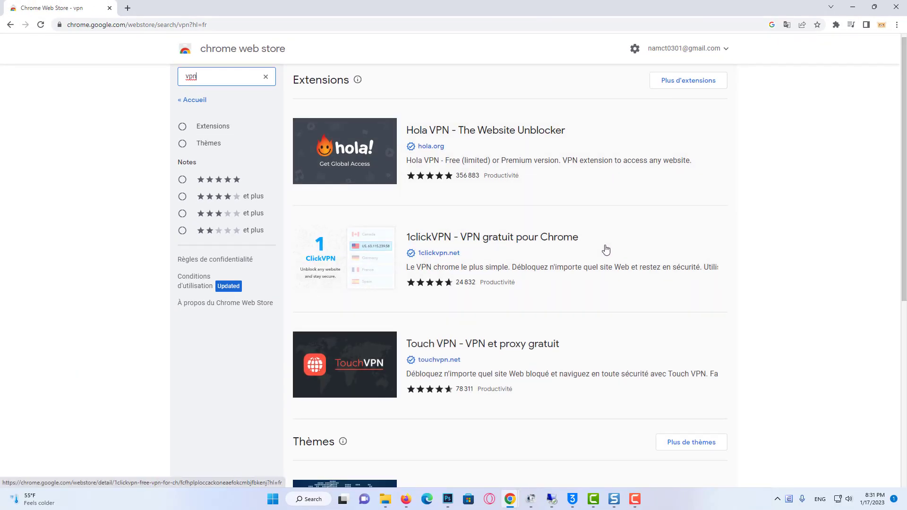
pyautogui.scroll(-1, 603, 249)
pyautogui.click(485, 308)
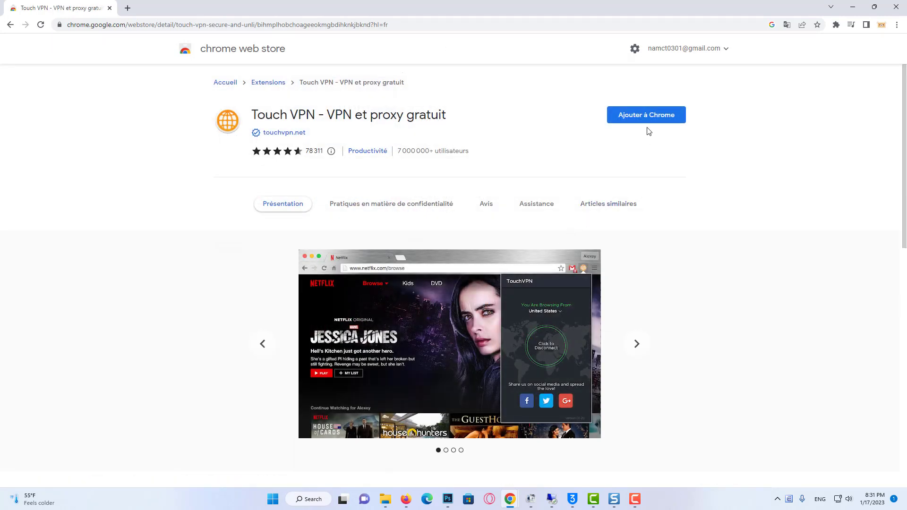
# Add Touch VPN - VPN et proxy gratuit to Chrome and confirm the installation.
pyautogui.click(644, 119)
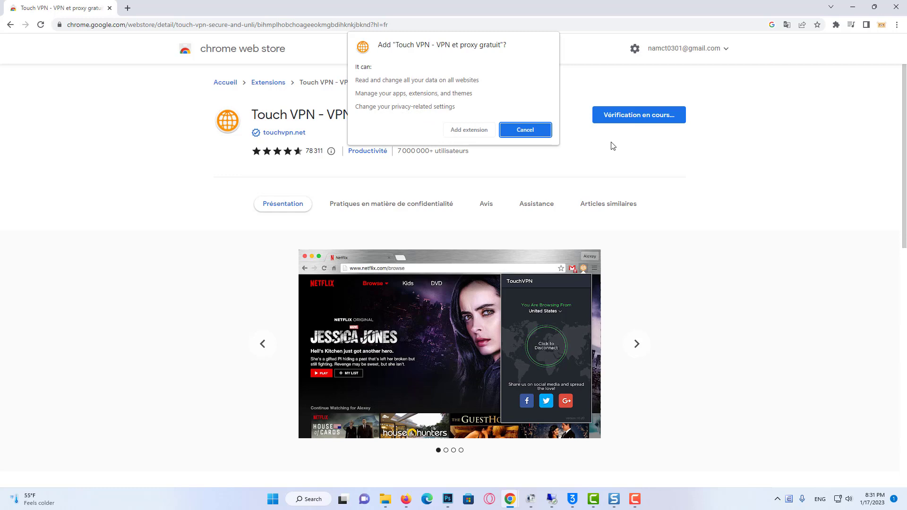
pyautogui.click(469, 131)
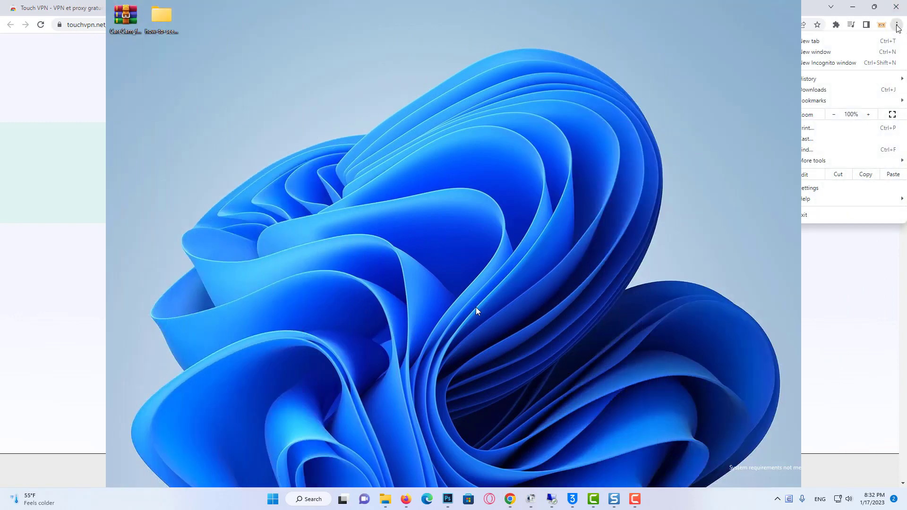
# Find Command Prompt through Windows search and run it as administrator.
pyautogui.click(304, 502)
pyautogui.write('cmd')
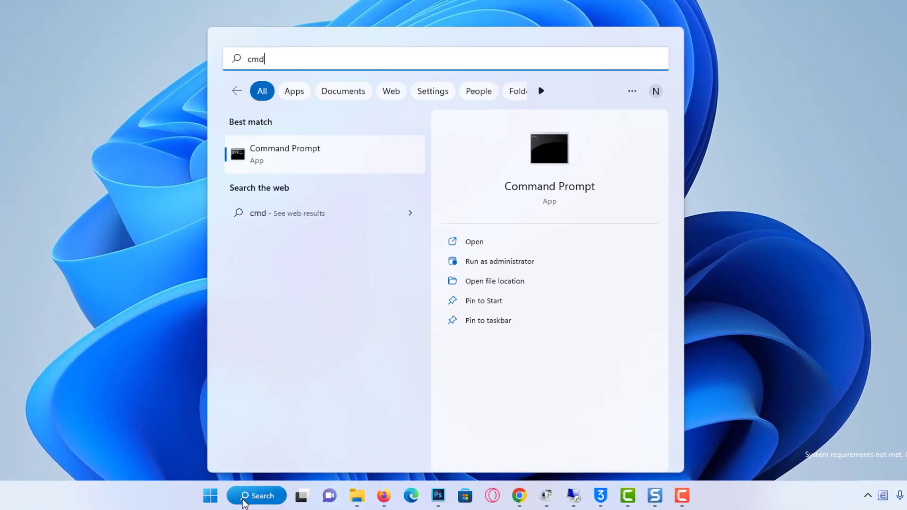
pyautogui.click(318, 158)
pyautogui.rightClick(318, 157)
pyautogui.press('Escape')
pyautogui.rightClick(349, 171)
pyautogui.click(350, 171)
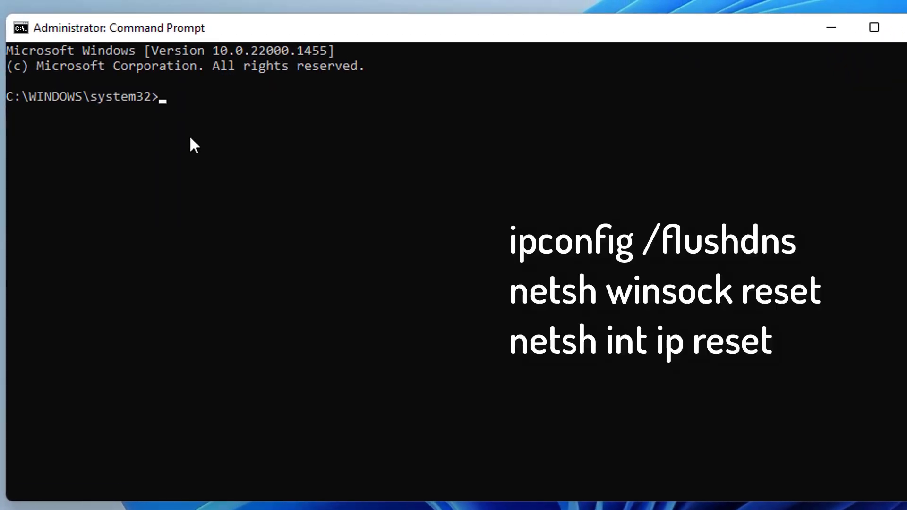
# Run ipconfig /flushdns, netsh winsock reset and netsh int ip reset, then close the console.
pyautogui.write('ipconfig /flushdns')
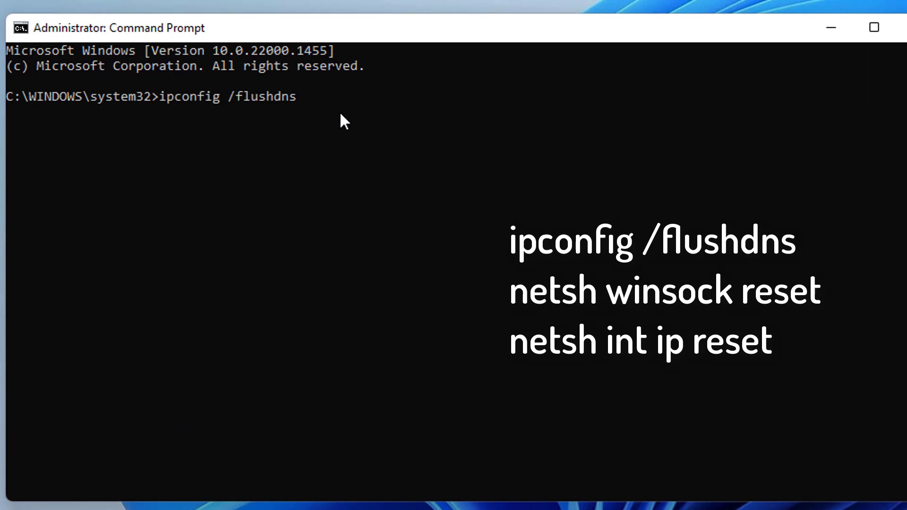
pyautogui.press('Return')
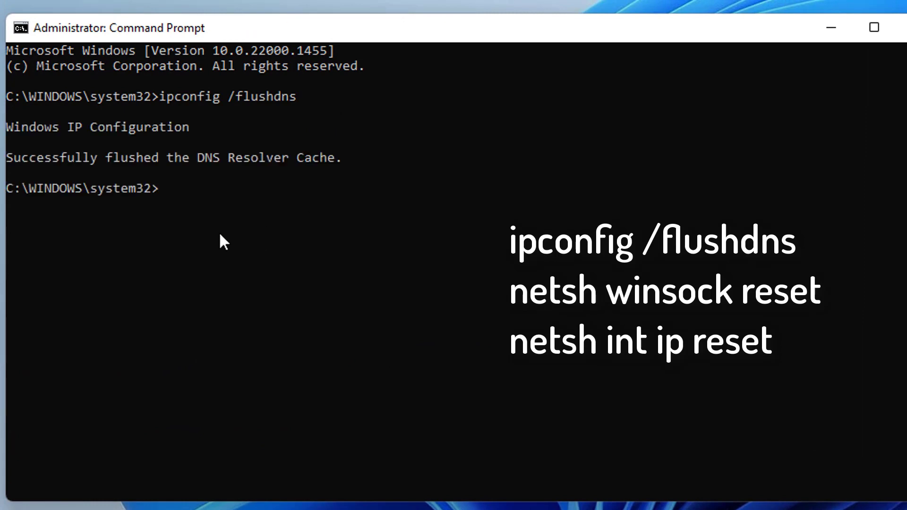
pyautogui.write('netsh winsock reset')
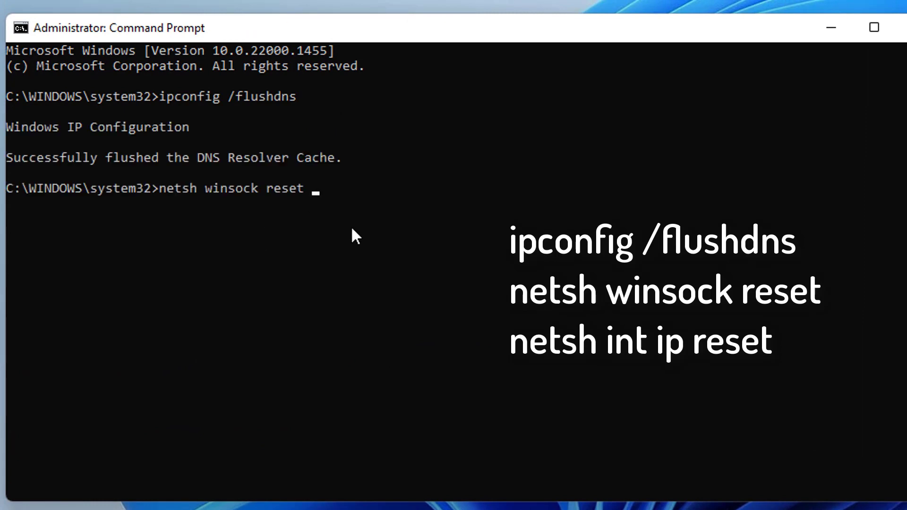
pyautogui.press('Return')
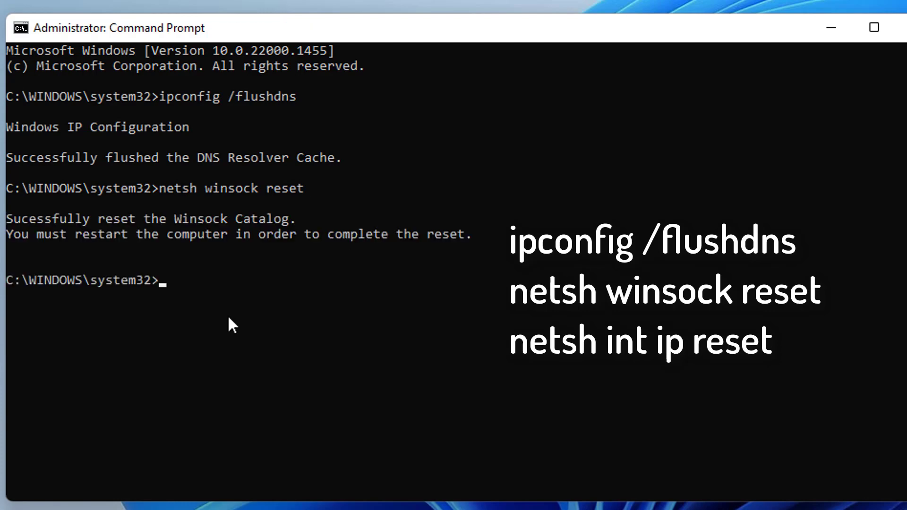
pyautogui.write('netsh int ip reset')
pyautogui.press('Return')
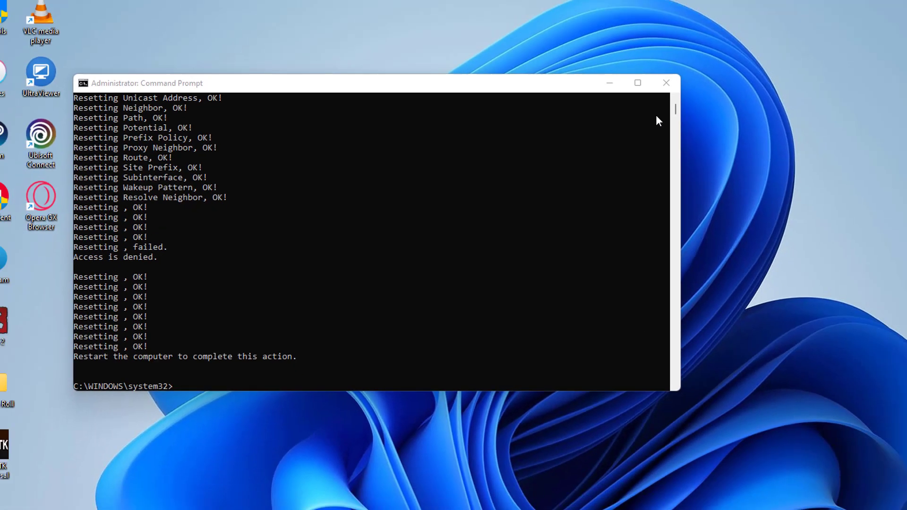
pyautogui.click(834, 24)
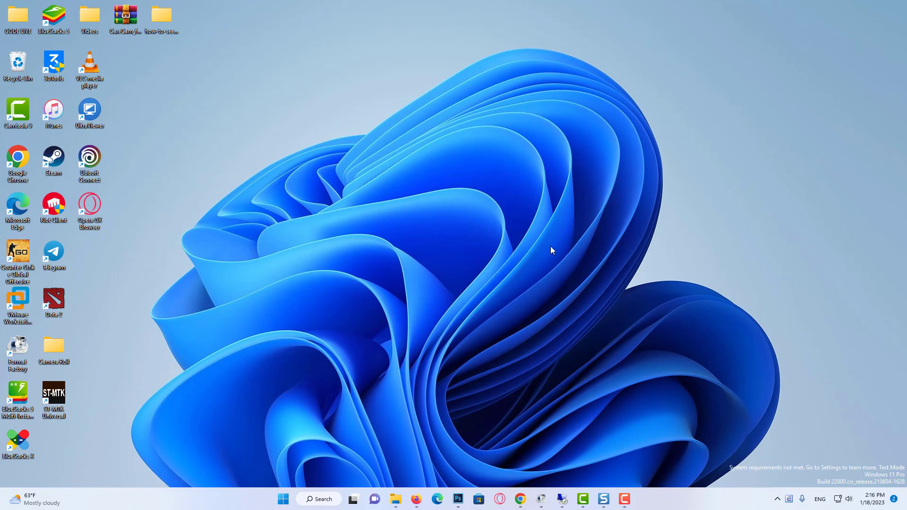
# Open Control Panel's Network and Sharing Center under Network and Internet.
pyautogui.click(319, 499)
pyautogui.write('c')
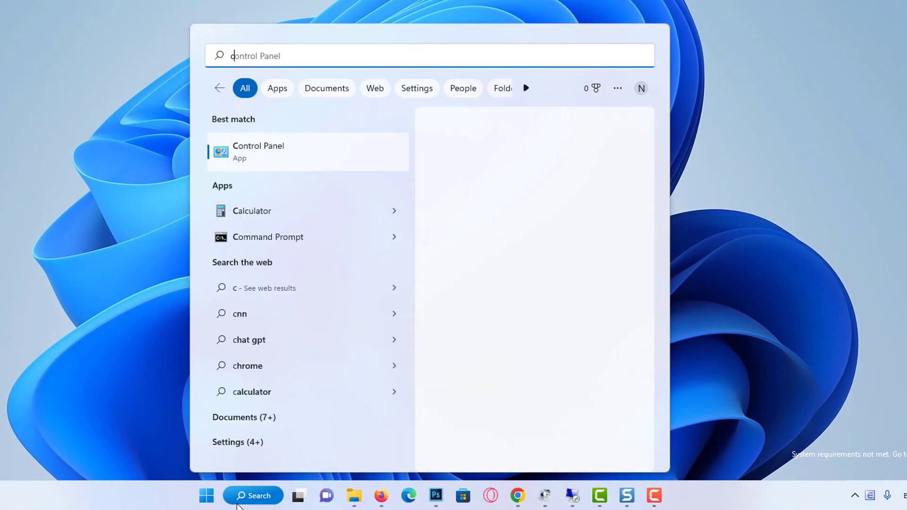
pyautogui.write('ontrol panel')
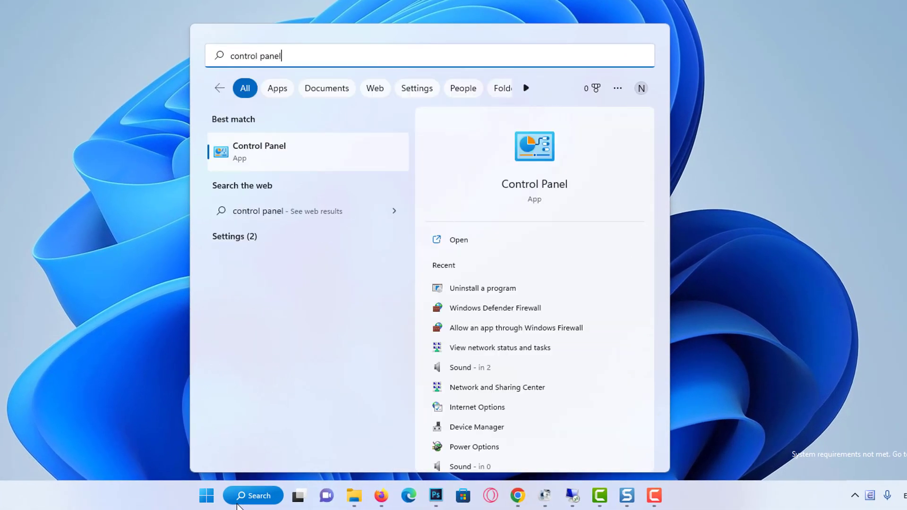
pyautogui.click(296, 151)
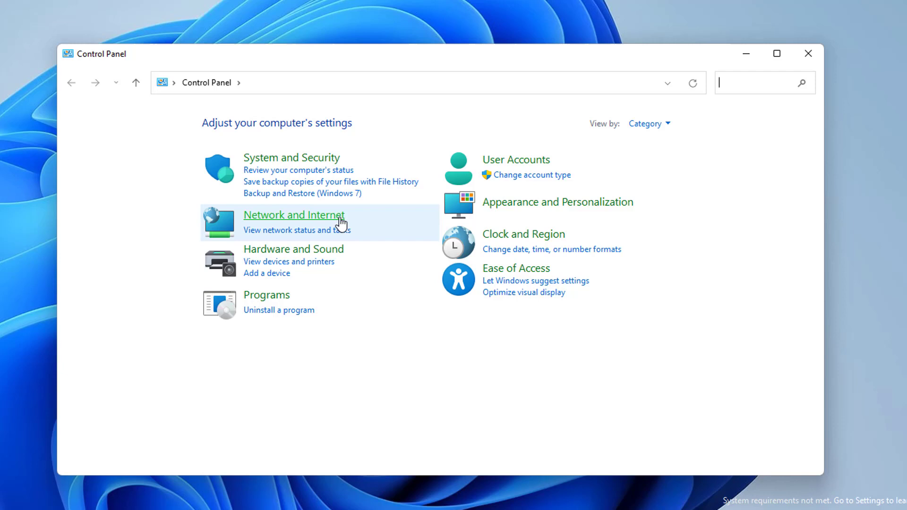
pyautogui.click(340, 218)
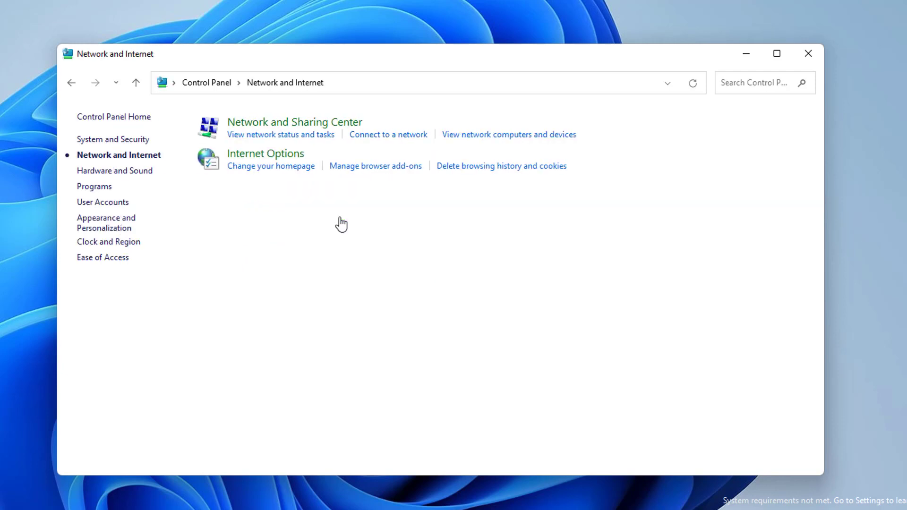
pyautogui.click(310, 129)
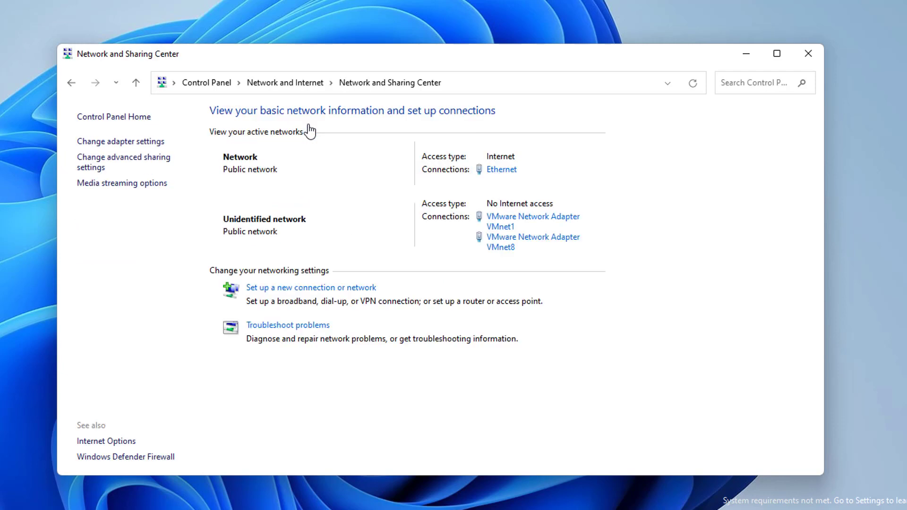
# Bring up the Internet Protocol Version 4 (TCP/IPv4) properties from the Ethernet connection's properties.
pyautogui.click(510, 173)
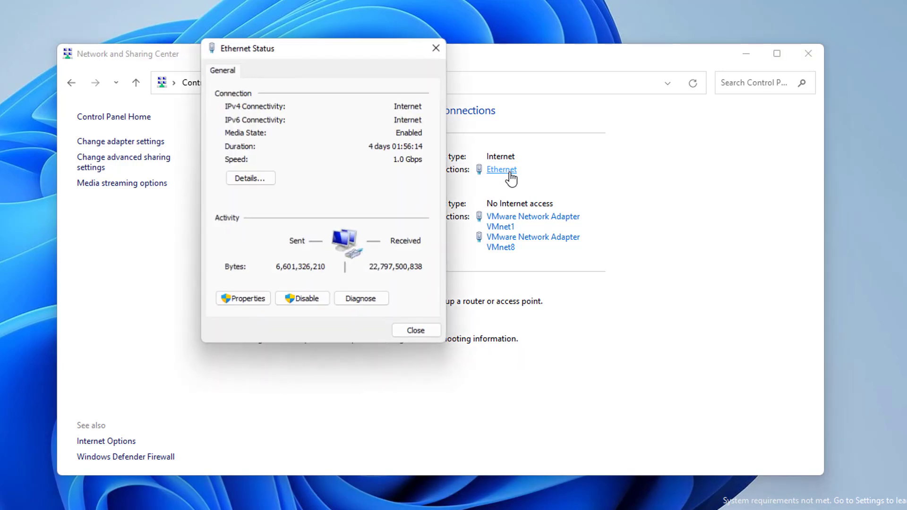
pyautogui.click(244, 302)
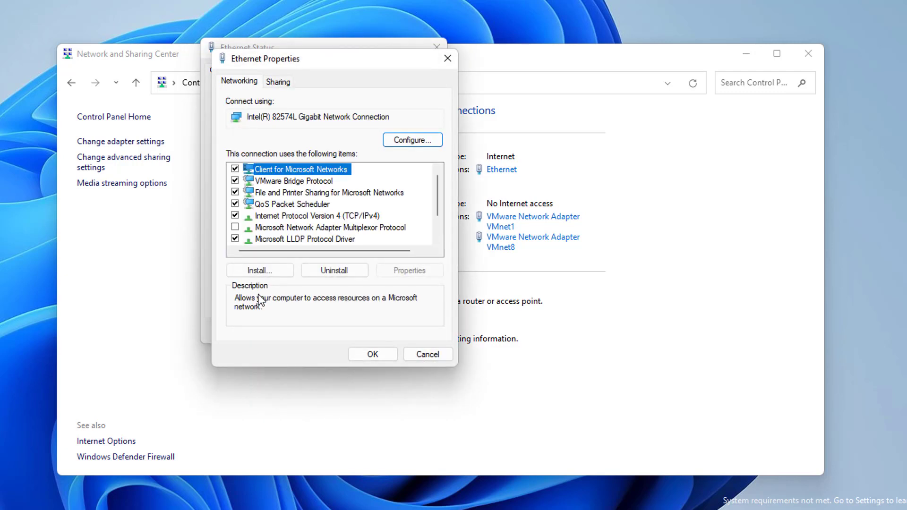
pyautogui.click(336, 217)
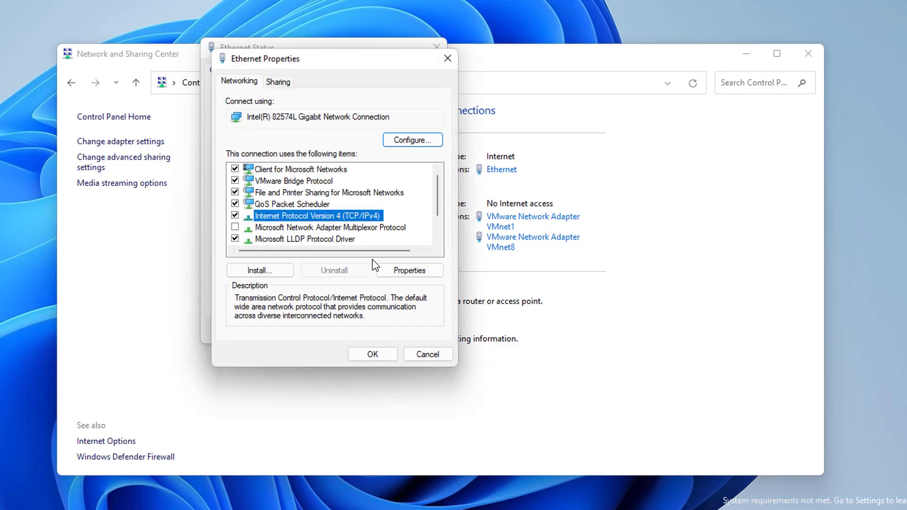
pyautogui.click(410, 269)
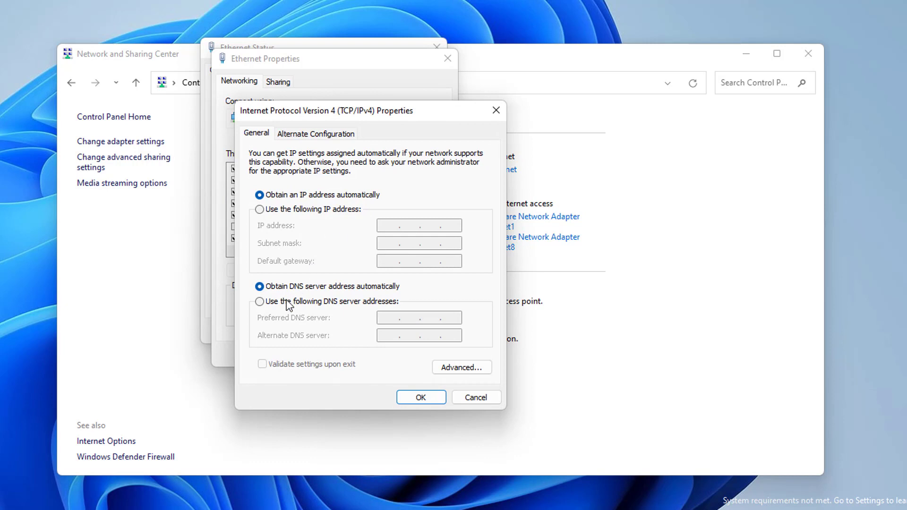
# Set manual DNS servers 8.8.8.8 and 8.8.4.4, then close the Ethernet Properties and Status dialogs.
pyautogui.click(286, 302)
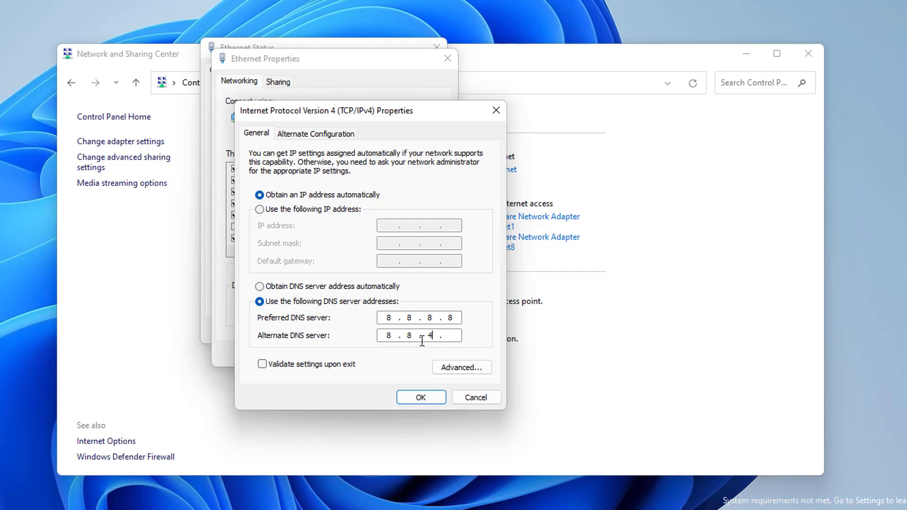
pyautogui.write('4')
pyautogui.click(420, 396)
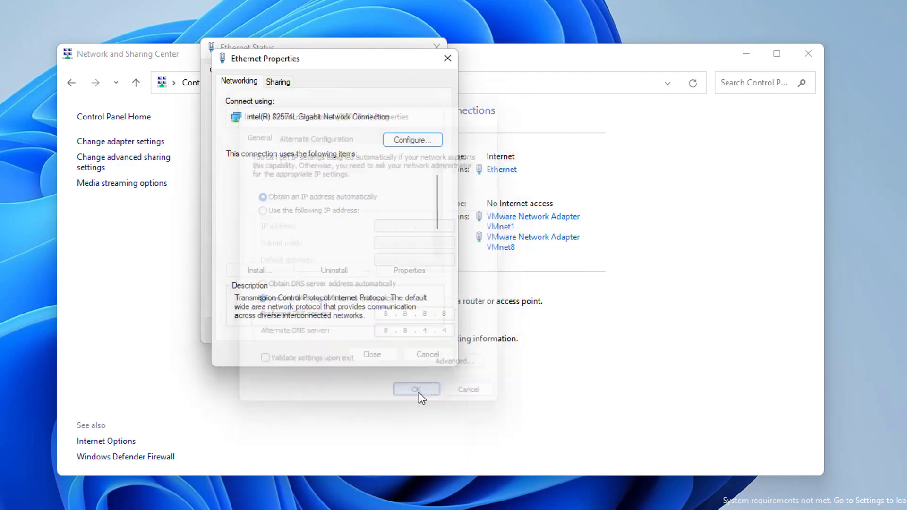
pyautogui.click(372, 356)
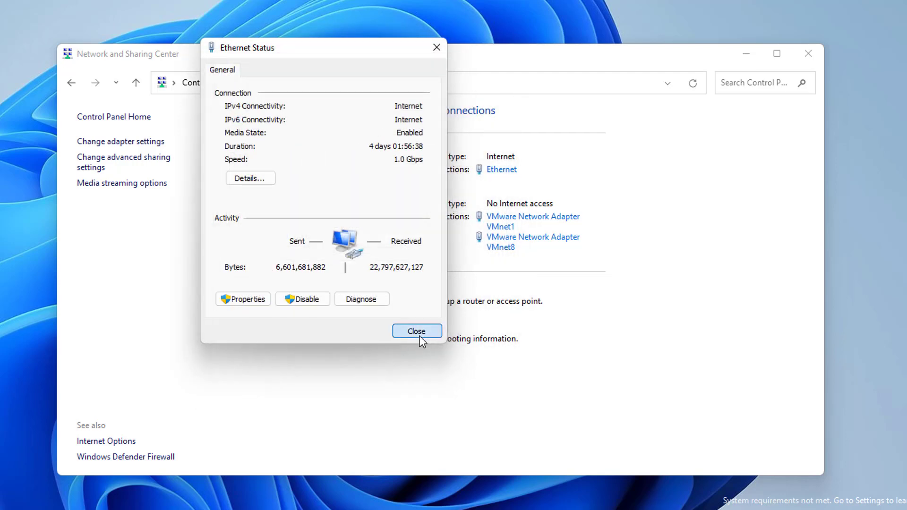
pyautogui.click(419, 335)
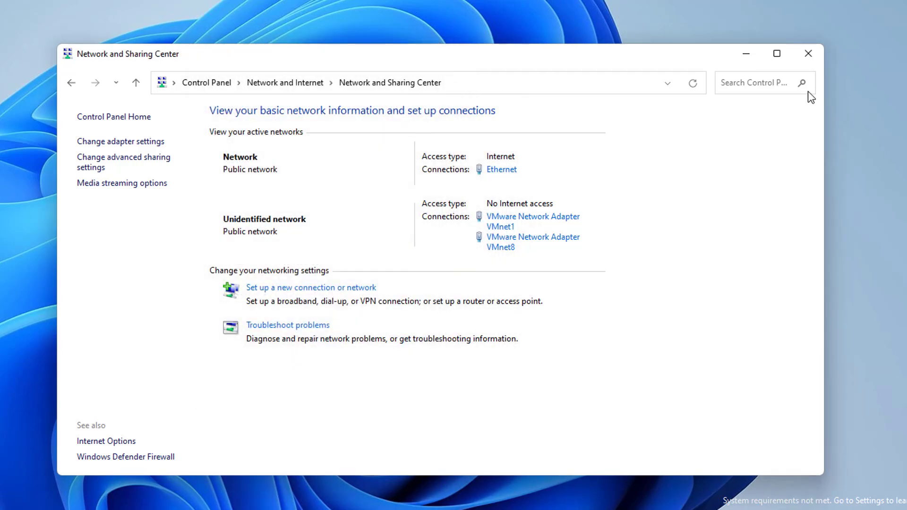
# Close the Network and Sharing Center window to return to the desktop.
pyautogui.click(809, 54)
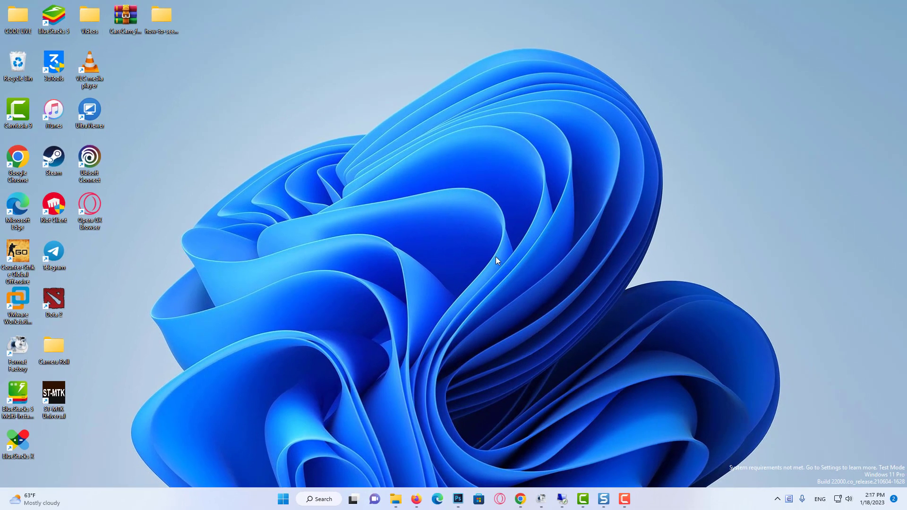